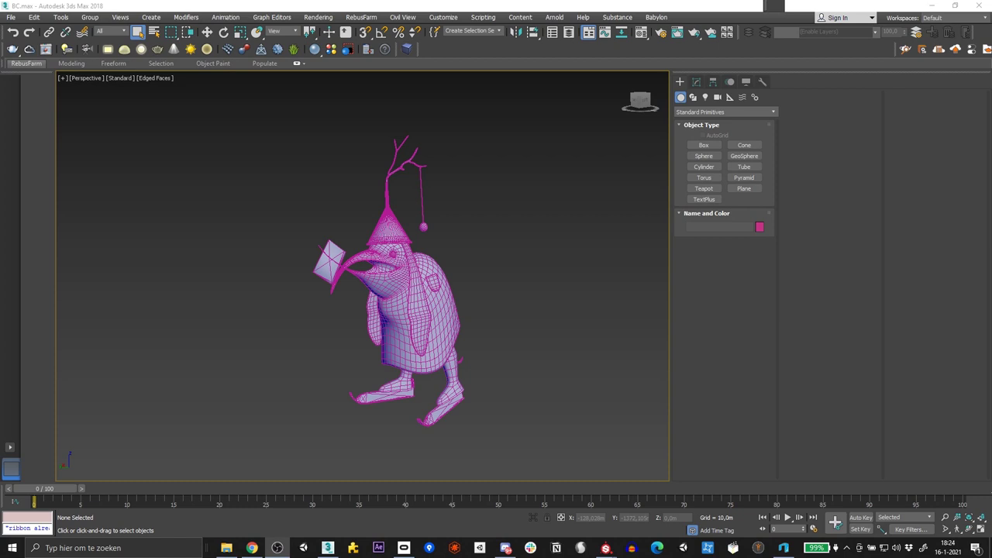
Orbit and pan around the existing bird creature model, selecting and deselecting its mesh
{"action": "middle_click_drag", "start_coordinate": [567, 335], "coordinate": [560, 356], "text": "alt"}
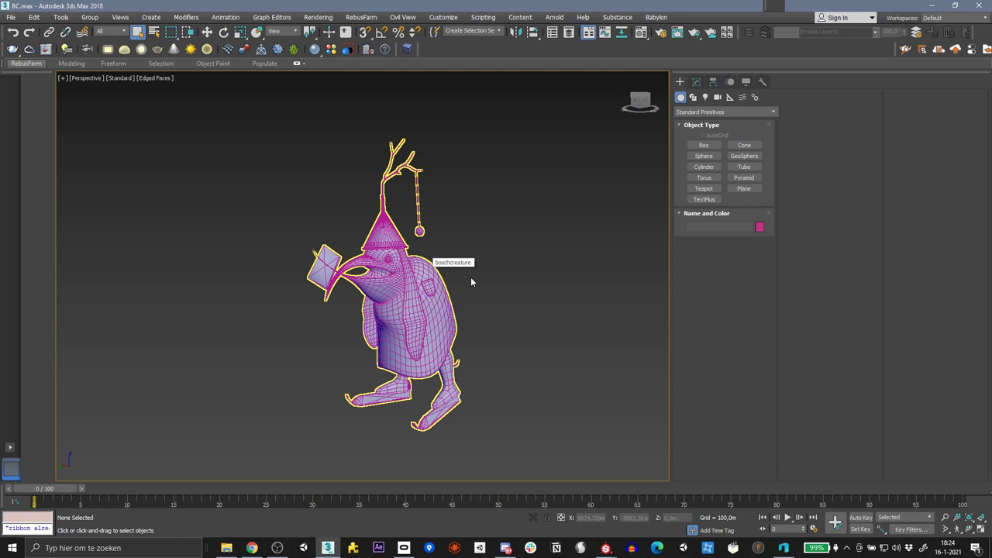
{"action": "middle_click_drag", "start_coordinate": [471, 281], "coordinate": [558, 249], "text": "alt"}
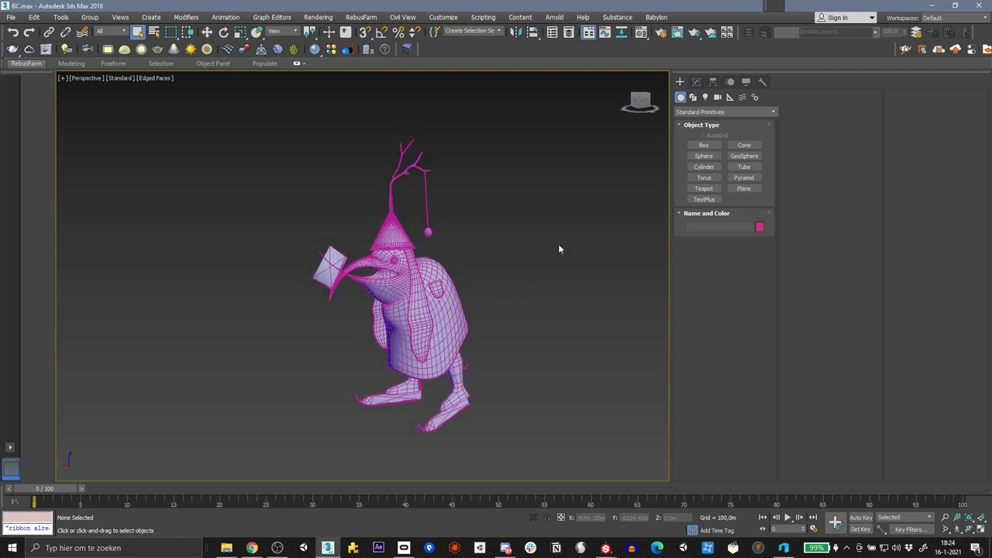
{"action": "middle_click_drag", "start_coordinate": [536, 295], "coordinate": [521, 288]}
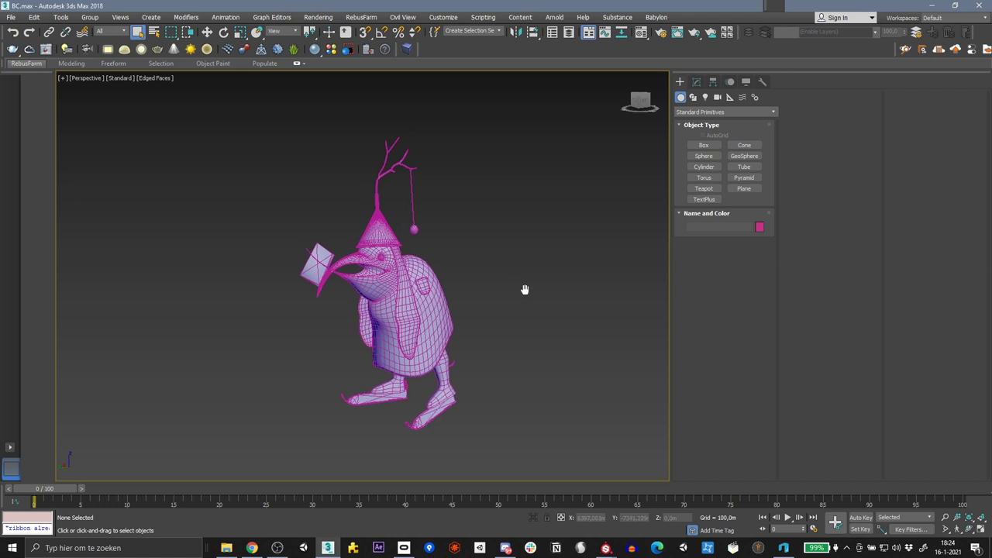
{"action": "left_click", "coordinate": [450, 359]}
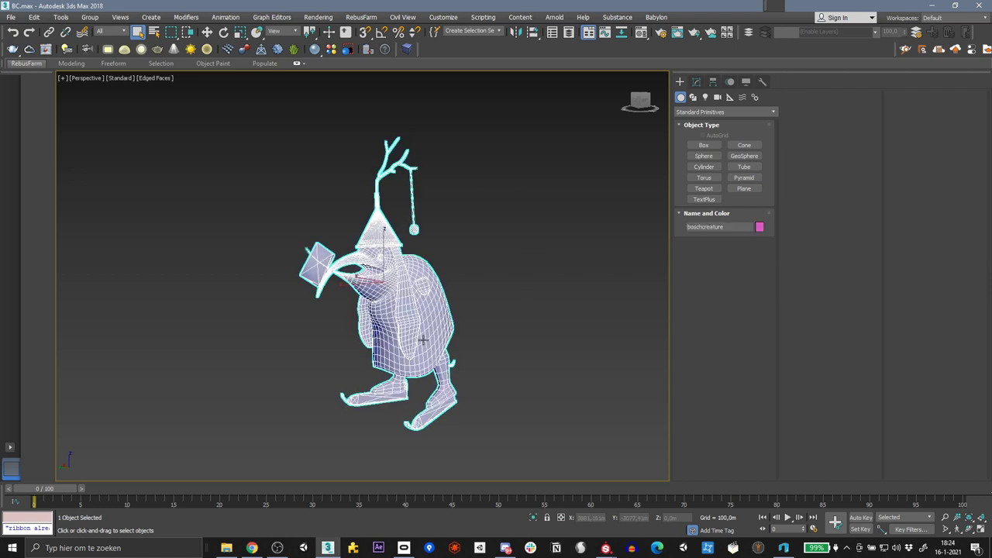
{"action": "left_click", "coordinate": [510, 347]}
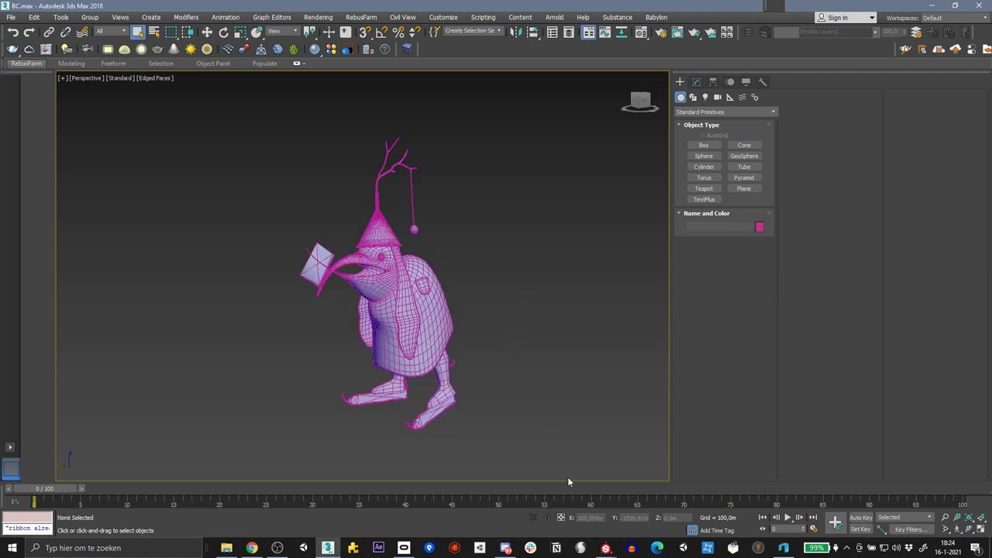
Start a new project from BirdWithLetter.fbx at 2048 with automatic UV unwrapping enabled
{"action": "mouse_move", "coordinate": [605, 549]}
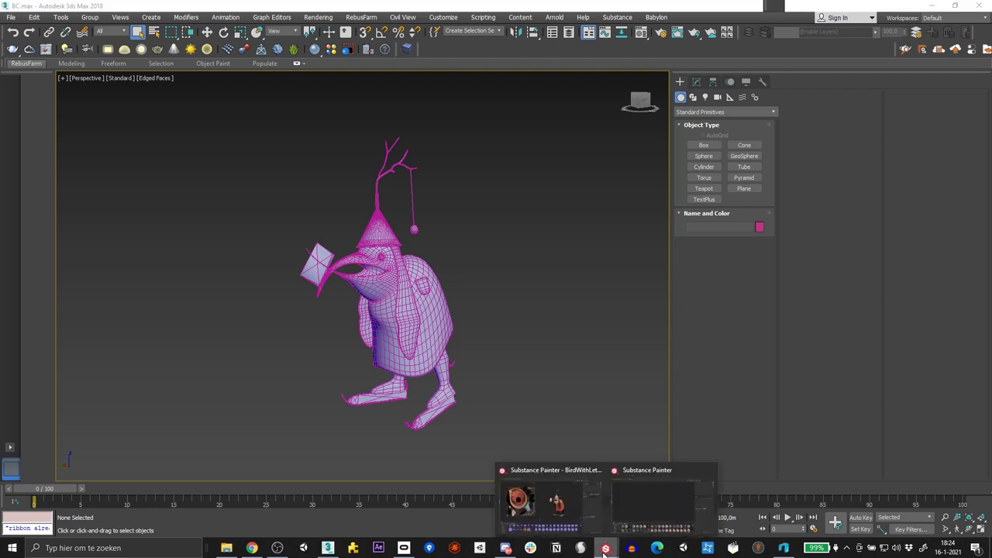
{"action": "left_click", "coordinate": [657, 506]}
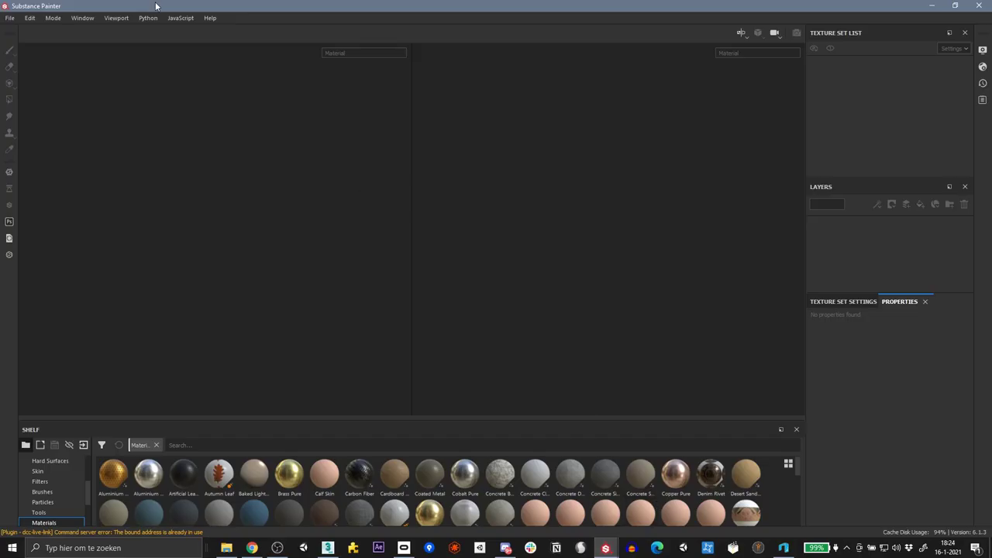
{"action": "left_click", "coordinate": [10, 17]}
{"action": "left_click", "coordinate": [15, 33]}
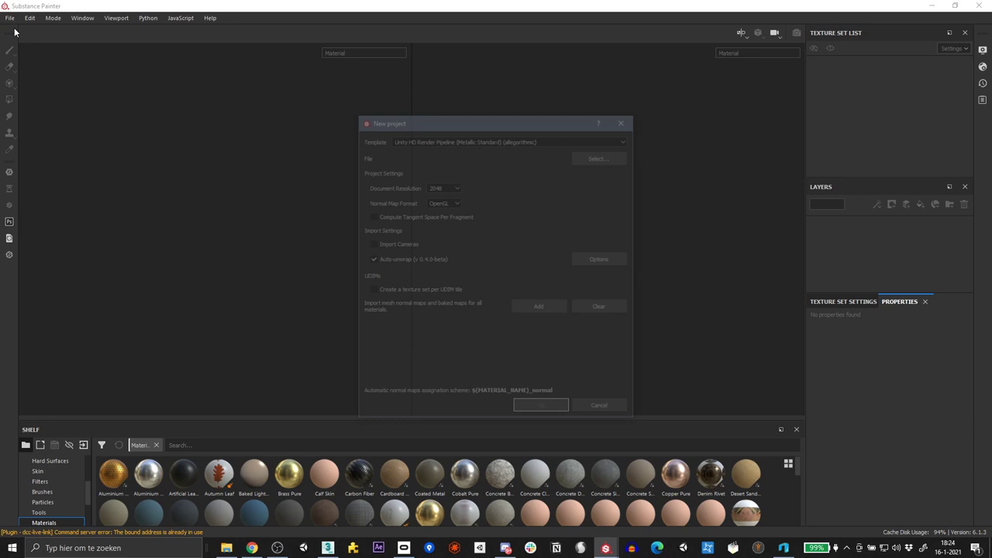
{"action": "left_click", "coordinate": [612, 156]}
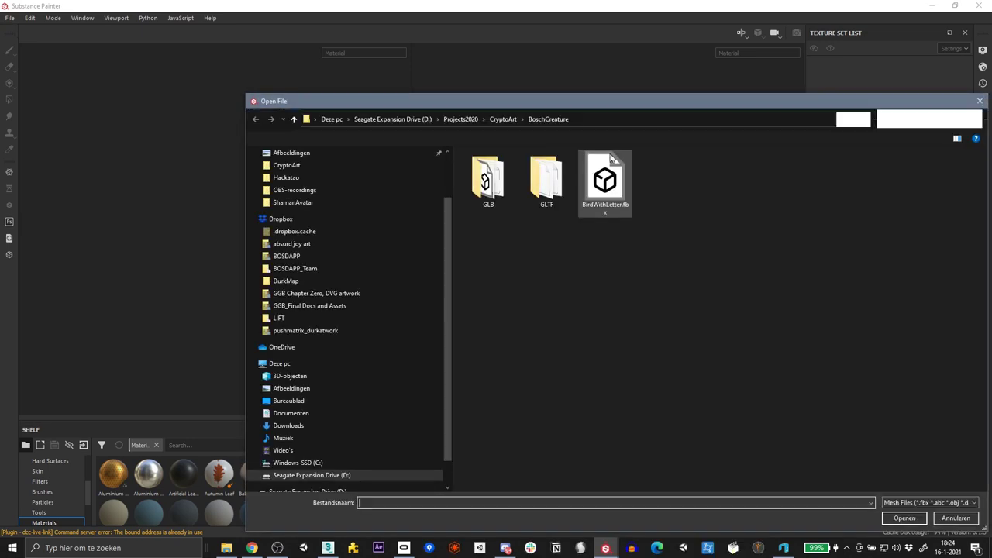
{"action": "left_click", "coordinate": [609, 205]}
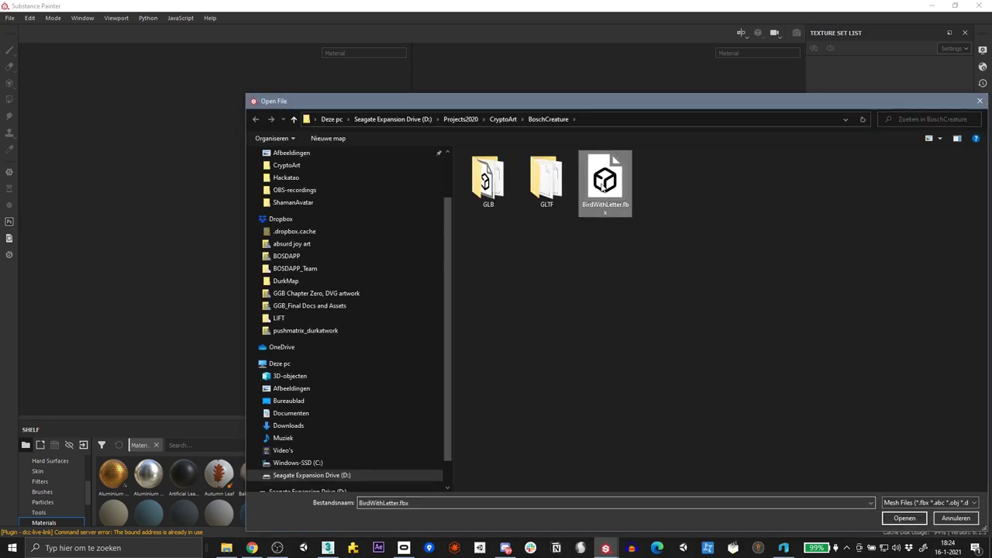
{"action": "left_click", "coordinate": [903, 520]}
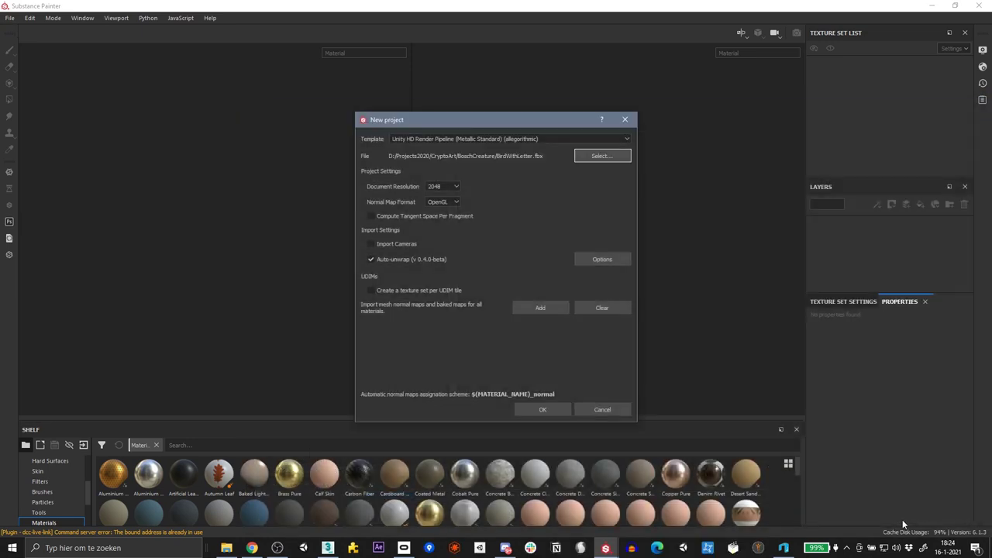
{"action": "left_click", "coordinate": [371, 259]}
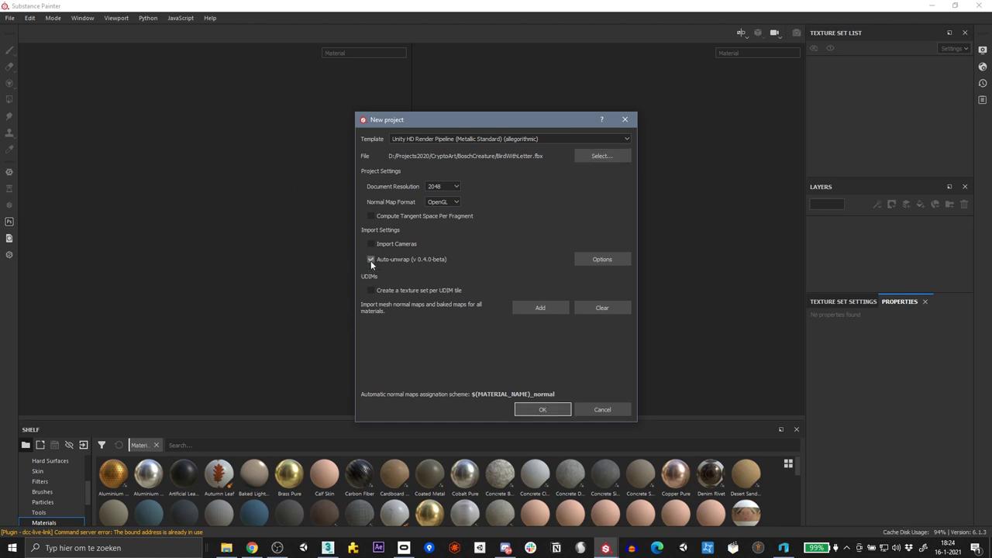
{"action": "left_click", "coordinate": [540, 410]}
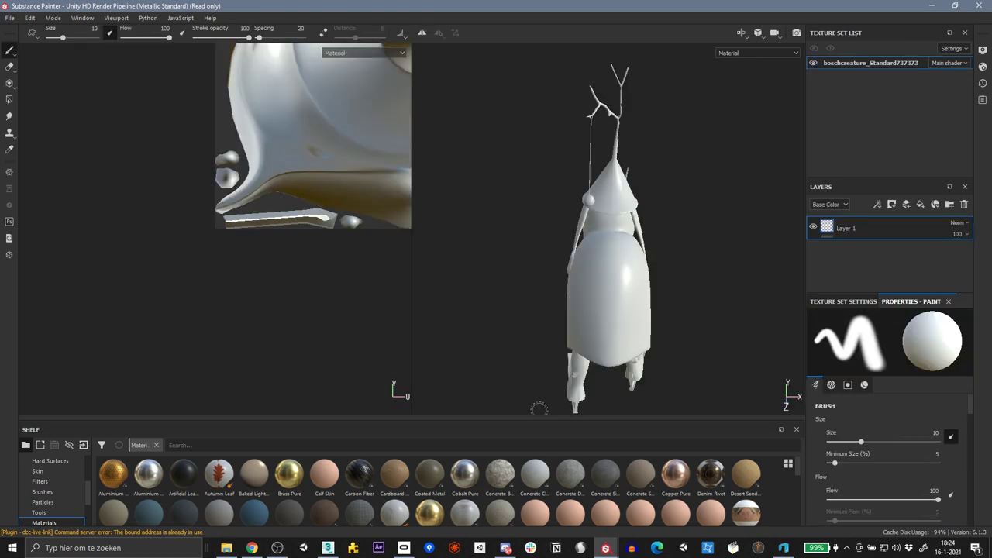
Orbit the untextured white creature and fit its auto-unwrapped UV islands in the 2D view
{"action": "mouse_move", "coordinate": [545, 293]}
{"action": "left_mouse_down", "text": "alt"}
{"action": "mouse_move", "coordinate": [622, 275]}
{"action": "mouse_move", "coordinate": [680, 277]}
{"action": "left_mouse_up", "text": "alt"}
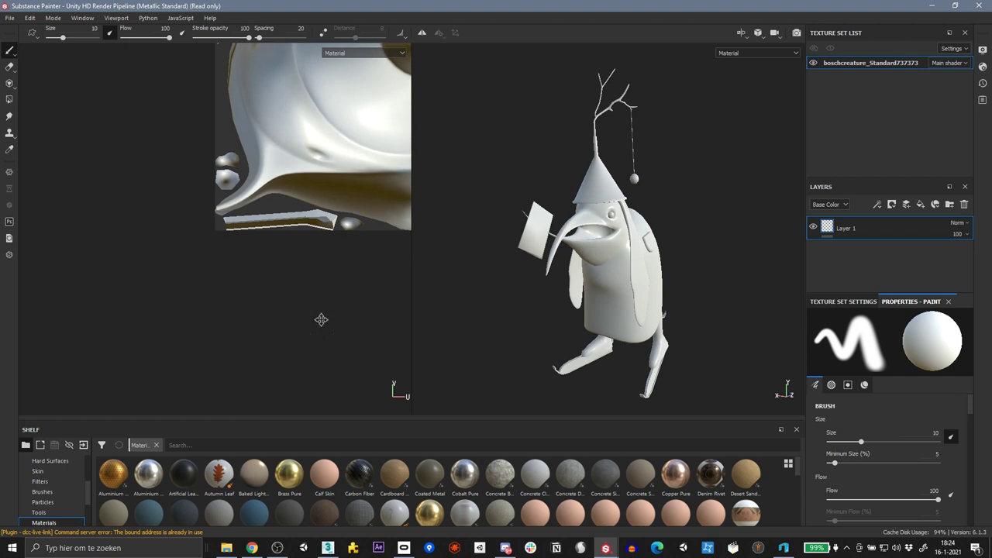
{"action": "scroll", "coordinate": [251, 336], "scroll_direction": "down", "scroll_amount": 6}
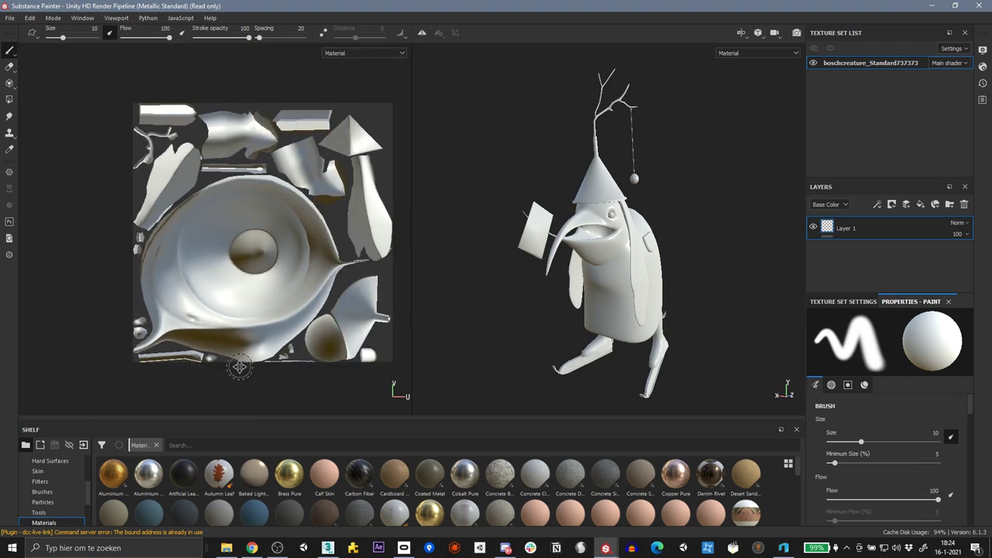
{"action": "middle_click_drag", "start_coordinate": [240, 368], "coordinate": [207, 366]}
{"action": "left_click_drag", "start_coordinate": [549, 266], "coordinate": [577, 310], "text": "alt"}
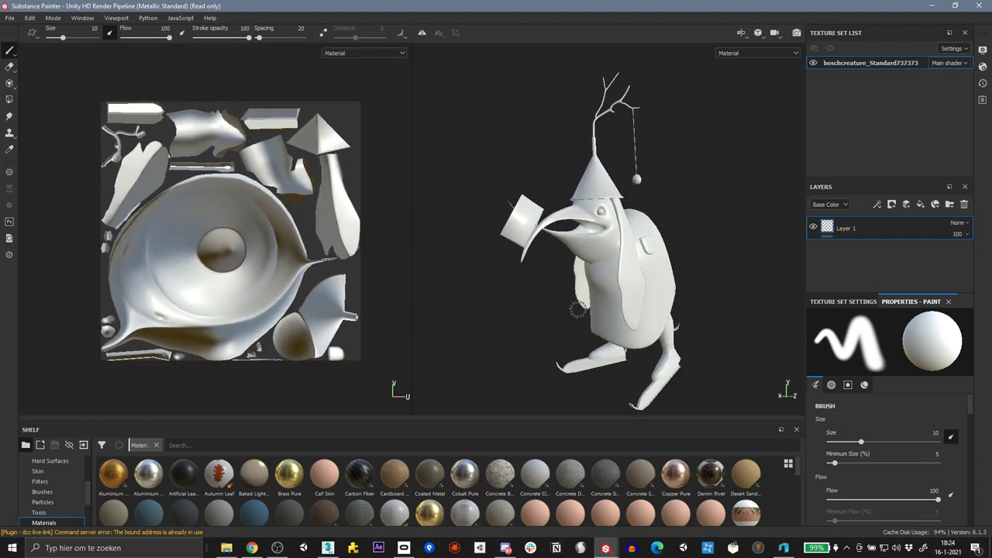
{"action": "middle_click_drag", "start_coordinate": [577, 310], "coordinate": [568, 306], "text": "alt"}
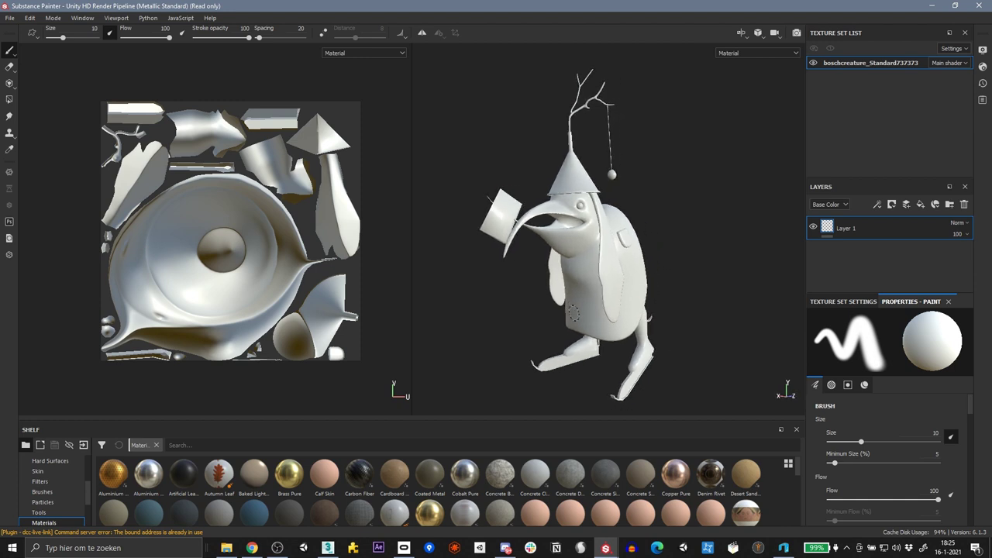
{"action": "left_click_drag", "start_coordinate": [575, 310], "coordinate": [565, 312], "text": "alt"}
{"action": "key", "text": "alt"}
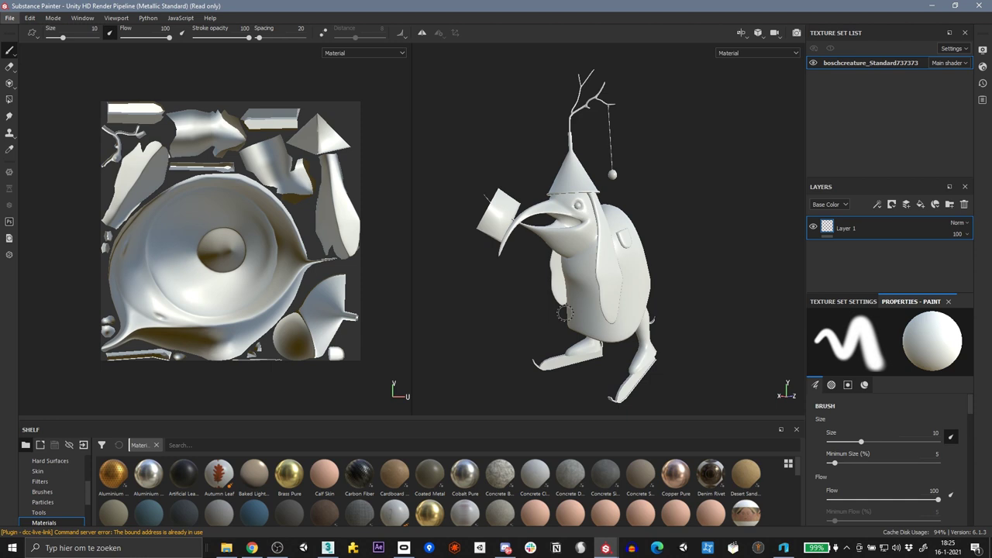
Open the mesh map baking settings and set the output size to 2048
{"action": "left_click", "coordinate": [841, 302]}
{"action": "scroll", "coordinate": [929, 415], "scroll_direction": "down", "scroll_amount": 4}
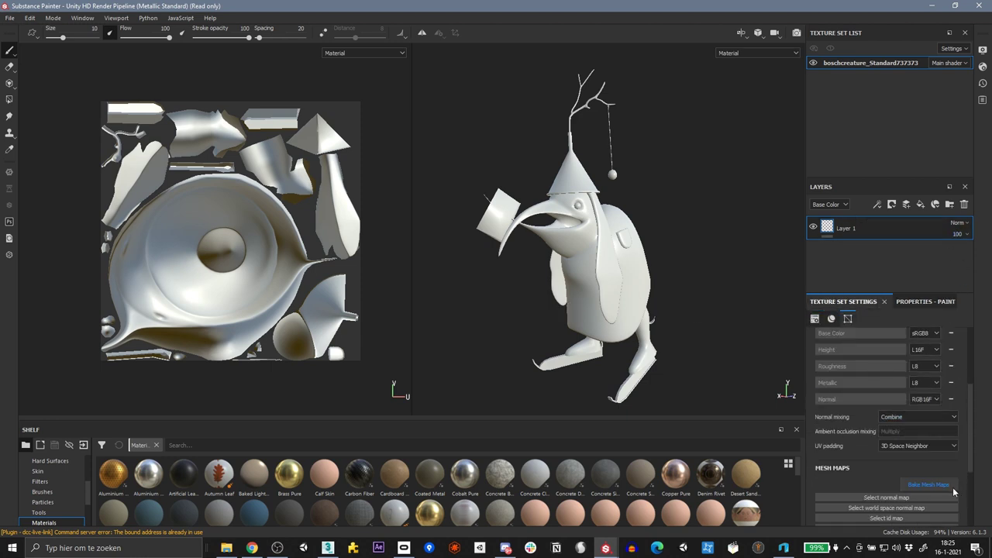
{"action": "left_click", "coordinate": [929, 484]}
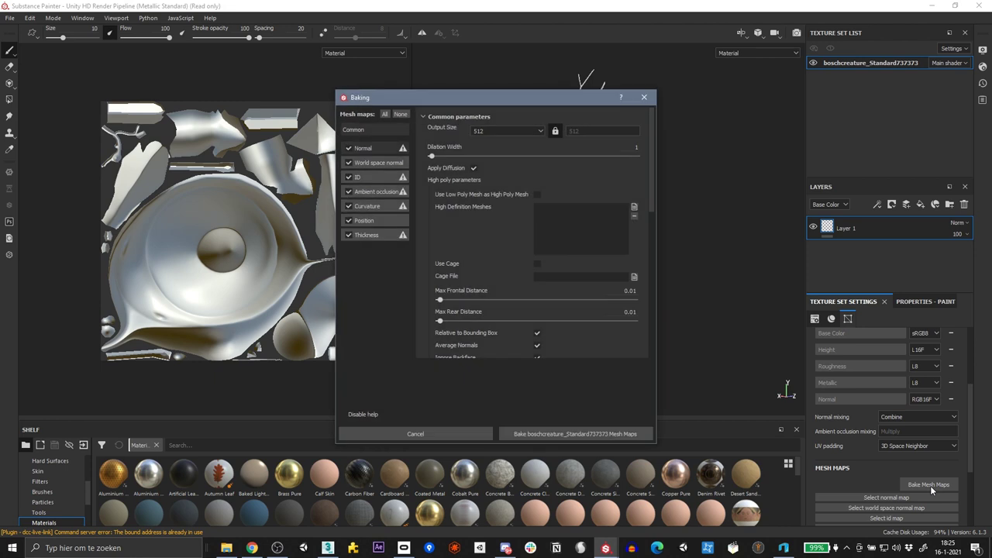
{"action": "left_click", "coordinate": [488, 130]}
{"action": "left_click", "coordinate": [485, 180]}
{"action": "left_click_drag", "start_coordinate": [492, 93], "coordinate": [592, 79]}
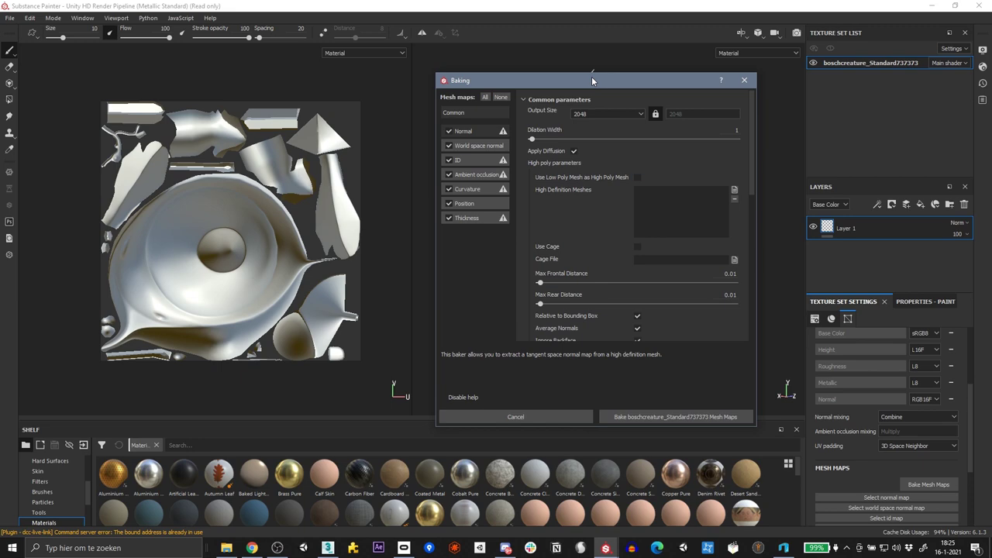
Bake all seven mesh maps, then orbit the model to check the baked shading
{"action": "left_click", "coordinate": [642, 417]}
{"action": "left_click_drag", "start_coordinate": [450, 202], "coordinate": [367, 174]}
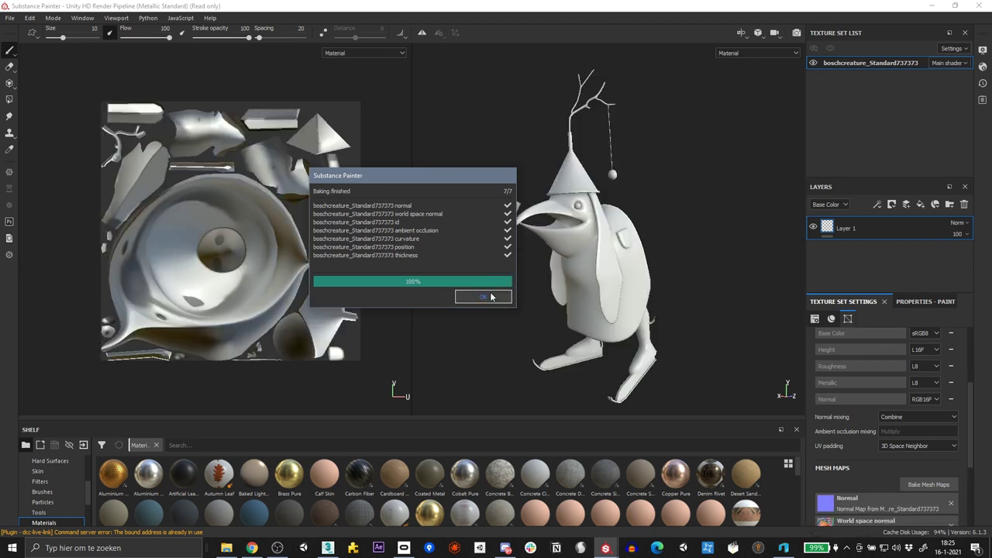
{"action": "left_click", "coordinate": [483, 296]}
{"action": "left_click_drag", "start_coordinate": [734, 282], "coordinate": [618, 312], "text": "alt"}
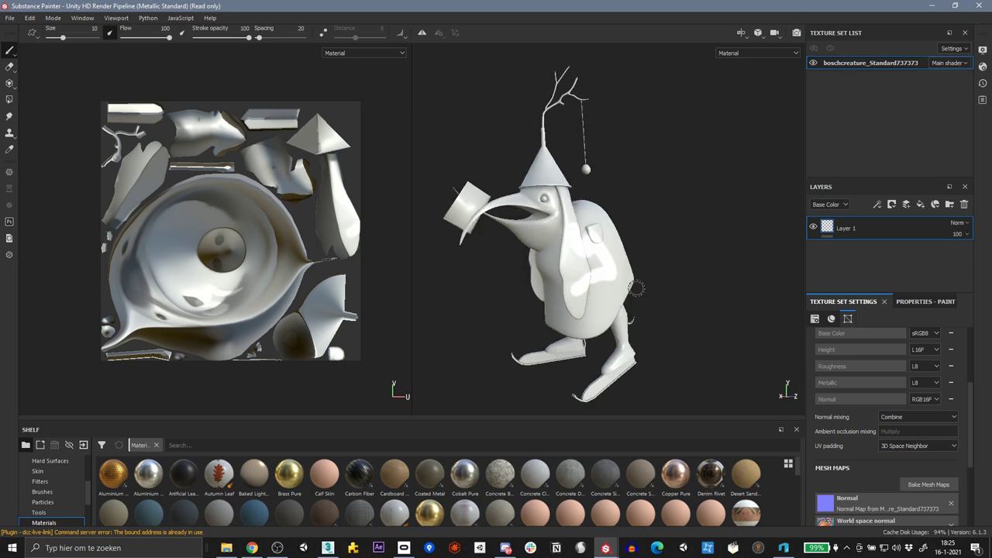
{"action": "left_click_drag", "start_coordinate": [612, 274], "coordinate": [640, 316], "text": "alt"}
Switch to the painted BirdWithLetter project and orbit the textured creature slightly
{"action": "mouse_move", "coordinate": [605, 547]}
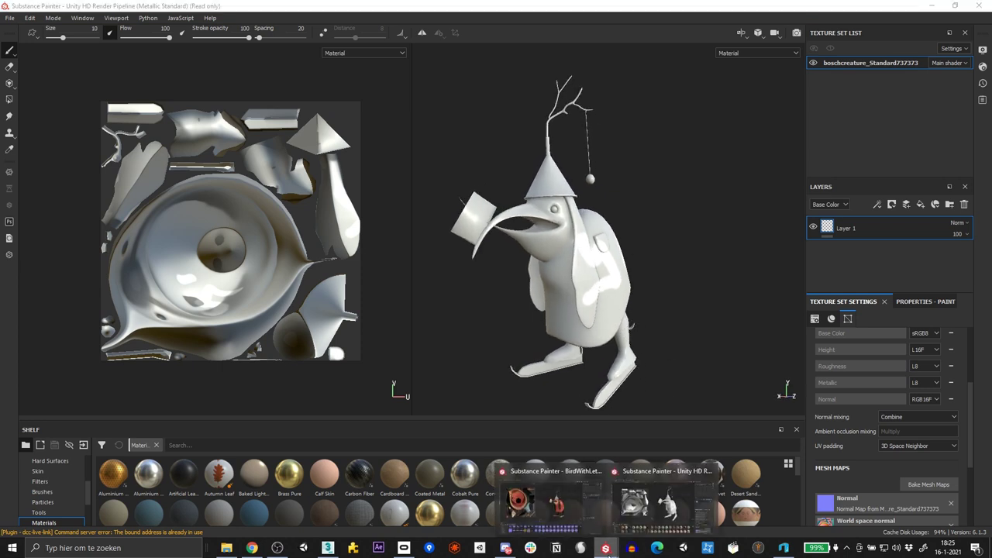
{"action": "left_click", "coordinate": [532, 507]}
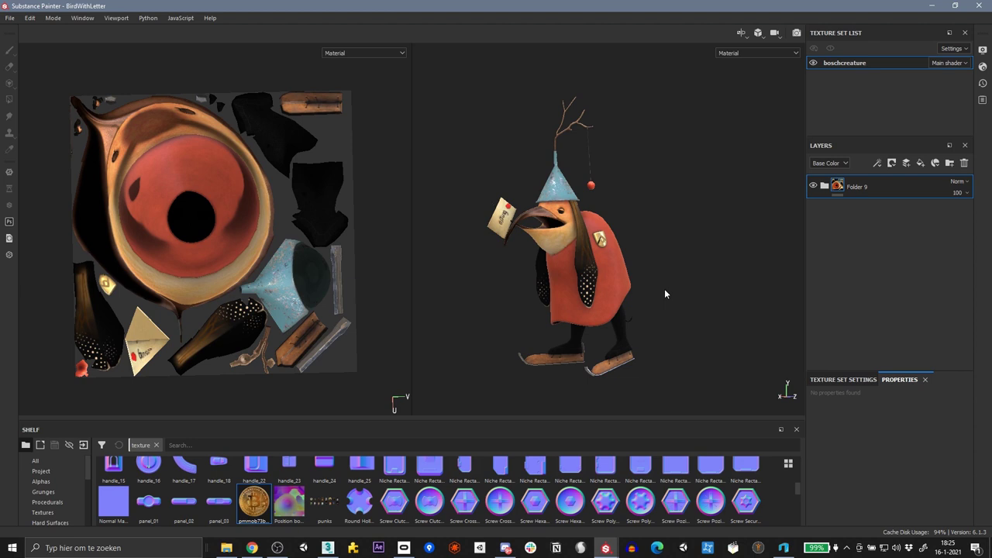
{"action": "mouse_move", "coordinate": [674, 297]}
{"action": "left_mouse_down", "text": "alt"}
{"action": "mouse_move", "coordinate": [667, 300]}
{"action": "mouse_move", "coordinate": [677, 294]}
{"action": "mouse_move", "coordinate": [681, 305]}
{"action": "left_mouse_up", "text": "alt"}
{"action": "left_click_drag", "start_coordinate": [682, 270], "coordinate": [682, 266], "text": "alt"}
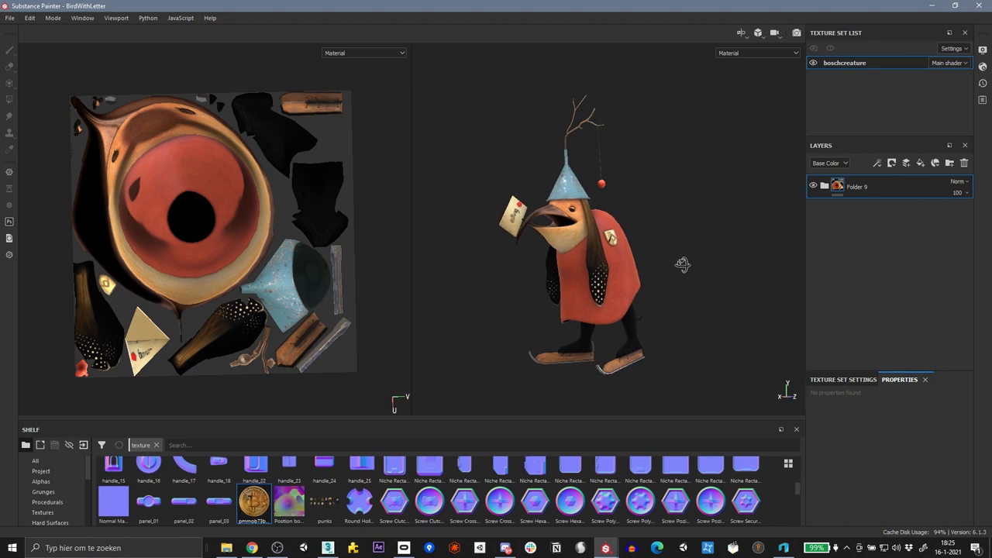
{"action": "left_click", "coordinate": [9, 17]}
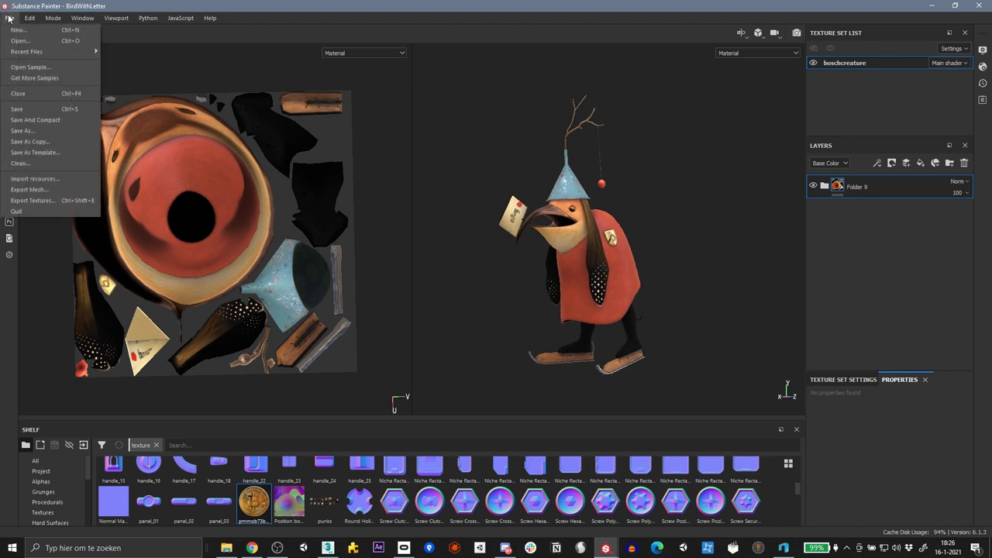
Export the four textures using the glTF PBR Metal Roughness output template
{"action": "left_click", "coordinate": [43, 201]}
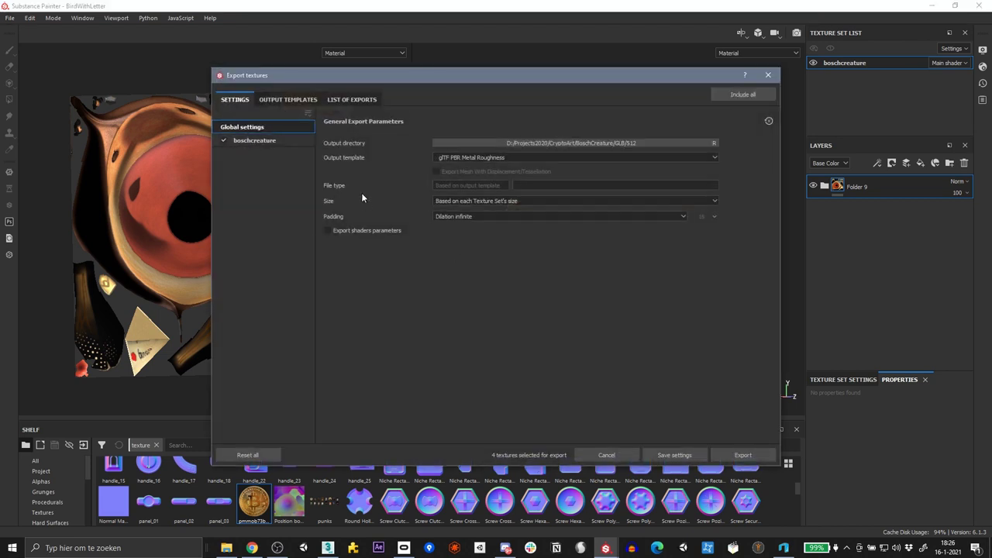
{"action": "left_click", "coordinate": [474, 157]}
{"action": "scroll", "coordinate": [482, 197], "scroll_direction": "down", "scroll_amount": 3}
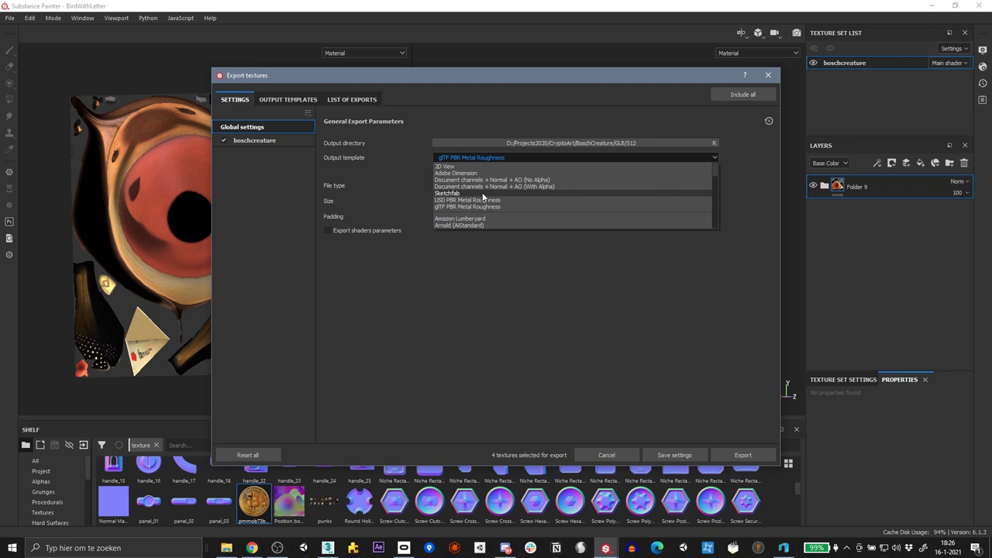
{"action": "scroll", "coordinate": [480, 199], "scroll_direction": "up", "scroll_amount": 3}
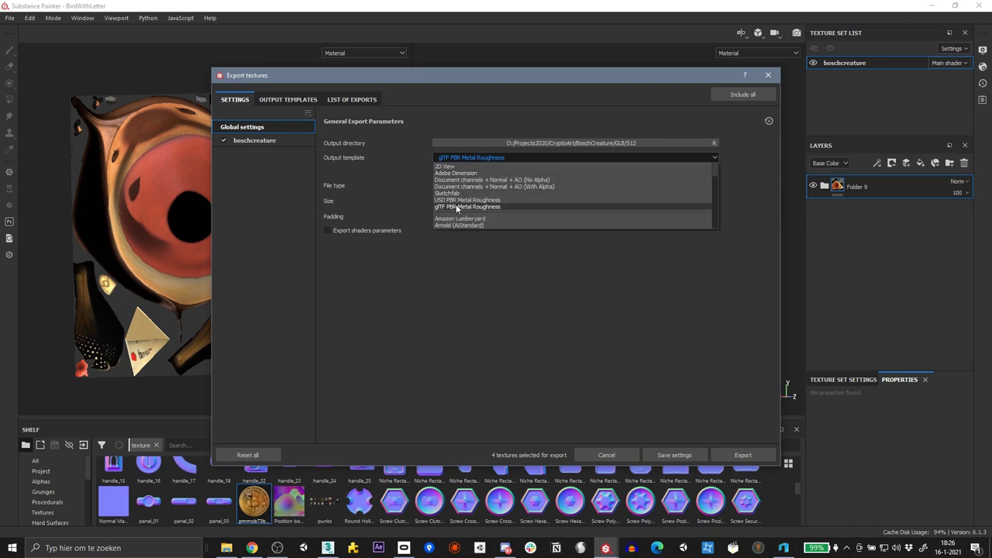
{"action": "left_click", "coordinate": [459, 207]}
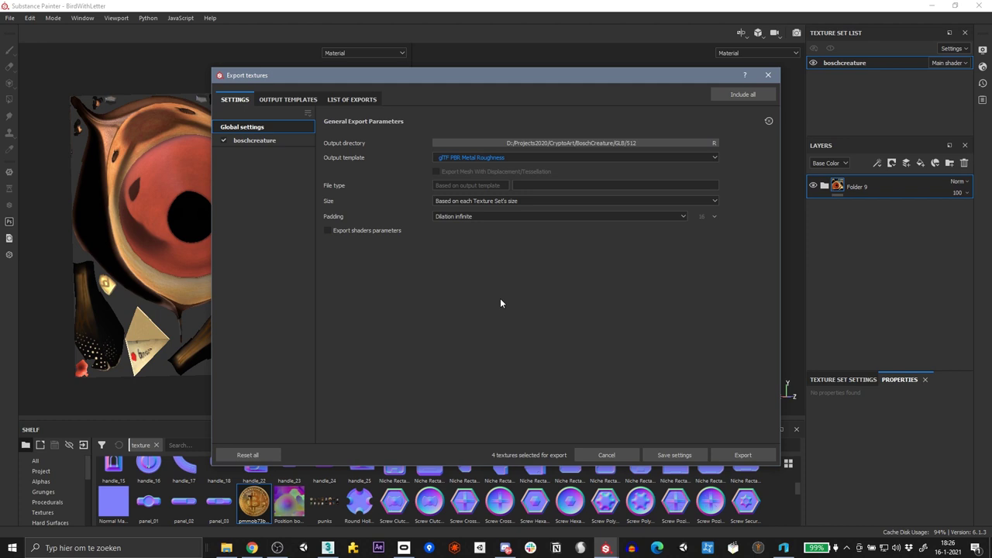
{"action": "left_click", "coordinate": [747, 456]}
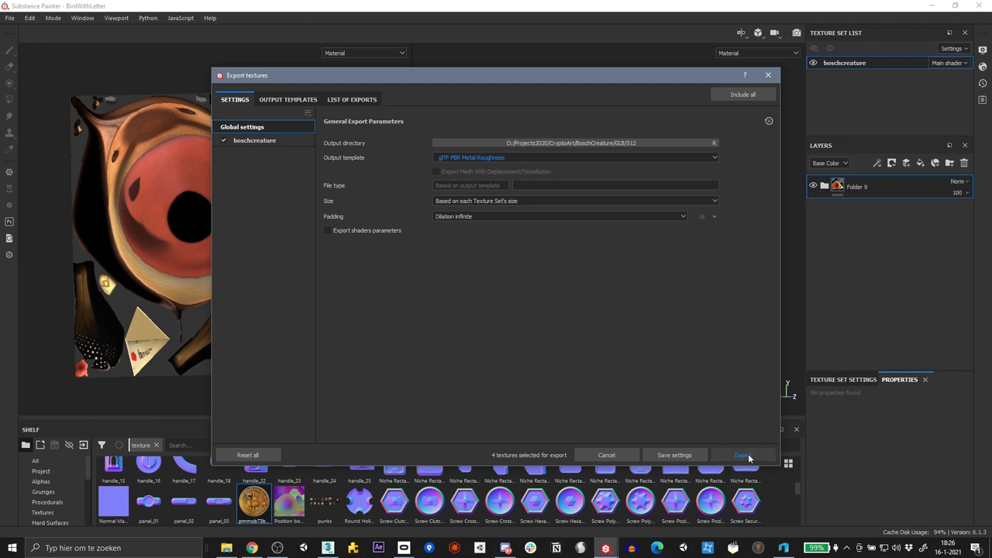
{"action": "left_click", "coordinate": [768, 74]}
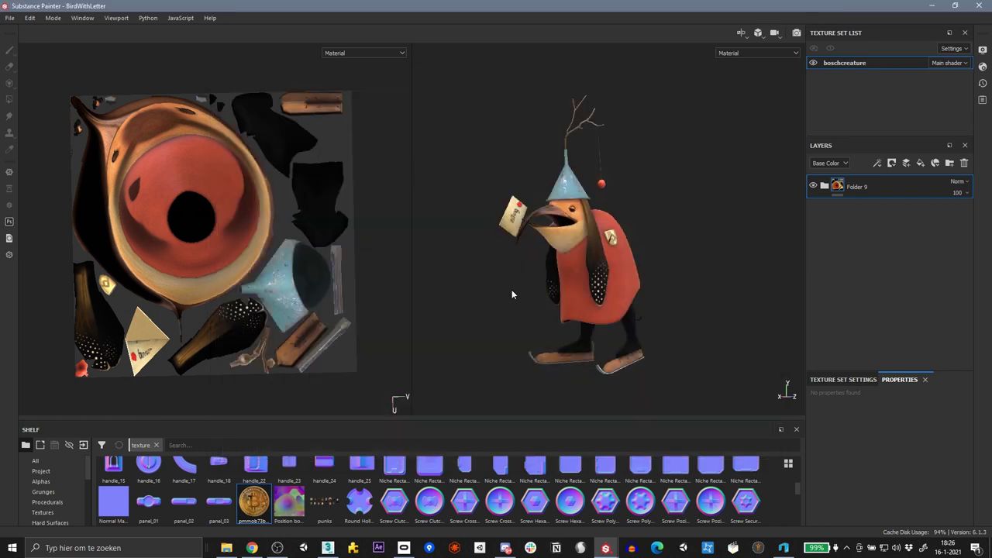
On SuperRare's 'Bird with letter' page, zoom the 3D creature in and out
{"action": "left_click", "coordinate": [252, 548]}
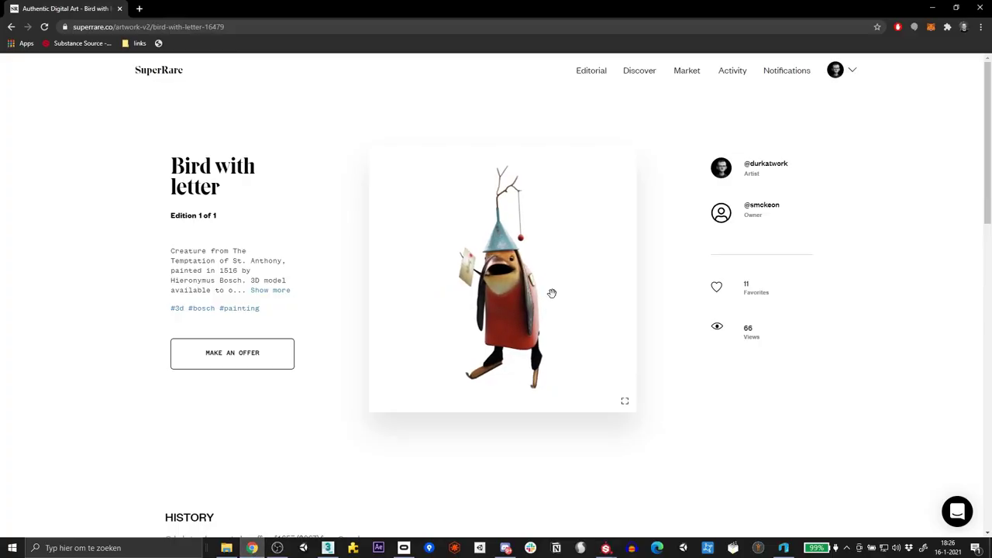
{"action": "scroll", "coordinate": [542, 300], "scroll_direction": "up", "scroll_amount": 3}
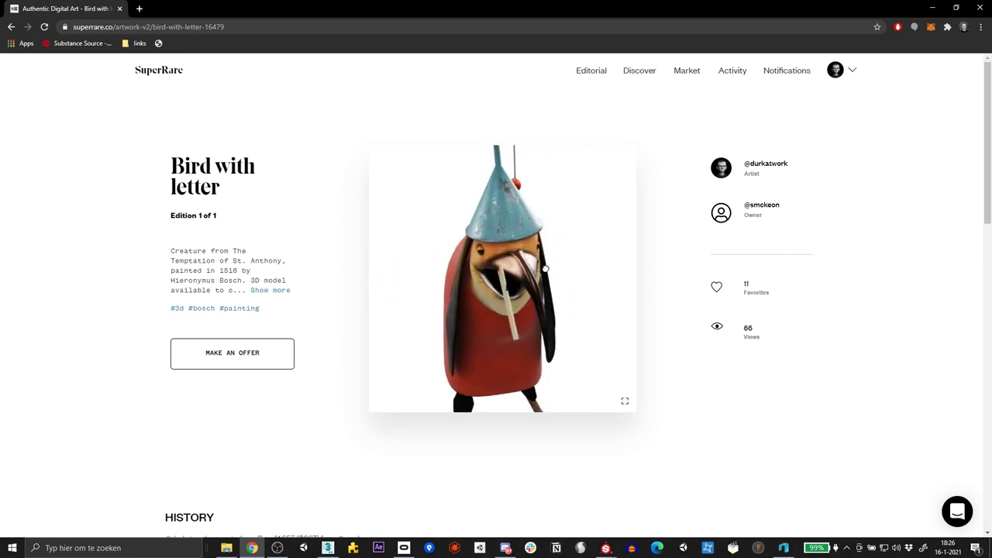
{"action": "scroll", "coordinate": [515, 281], "scroll_direction": "up", "scroll_amount": 3}
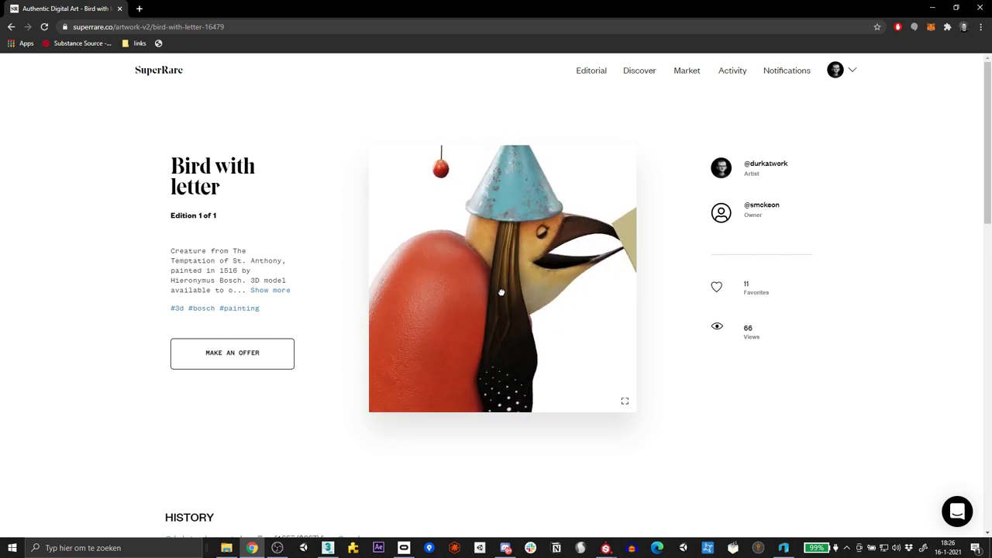
{"action": "scroll", "coordinate": [527, 296], "scroll_direction": "down", "scroll_amount": 4}
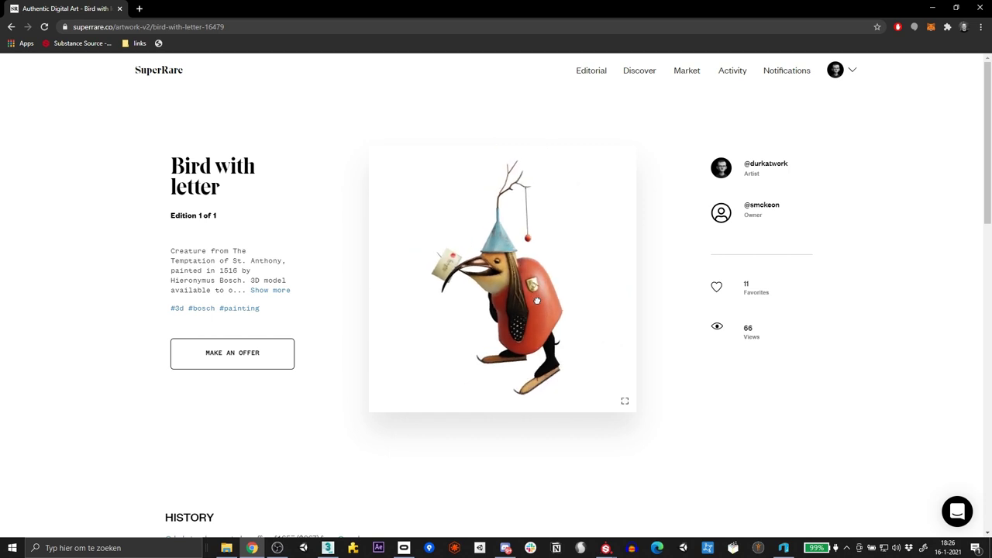
{"action": "scroll", "coordinate": [535, 287], "scroll_direction": "up", "scroll_amount": 3}
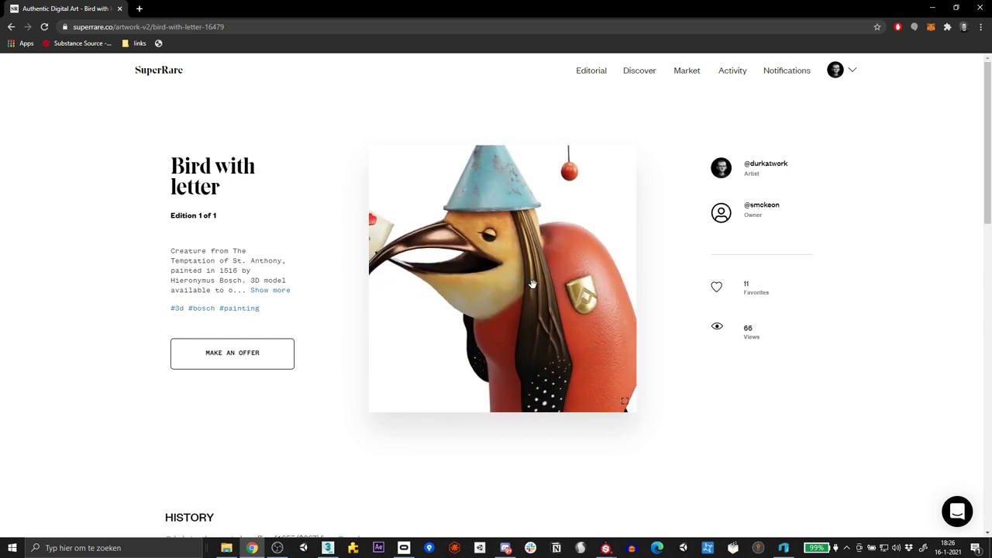
{"action": "scroll", "coordinate": [510, 287], "scroll_direction": "down", "scroll_amount": 3}
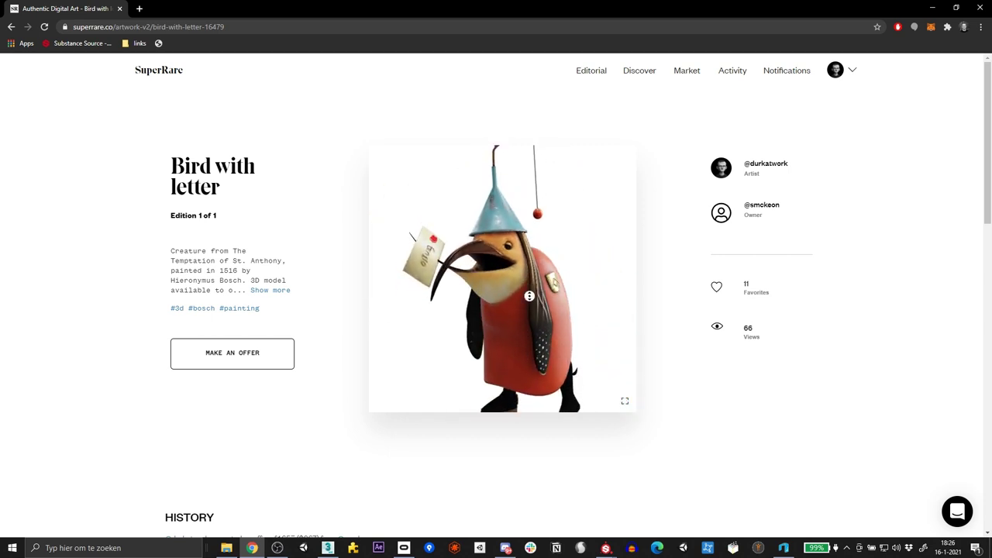